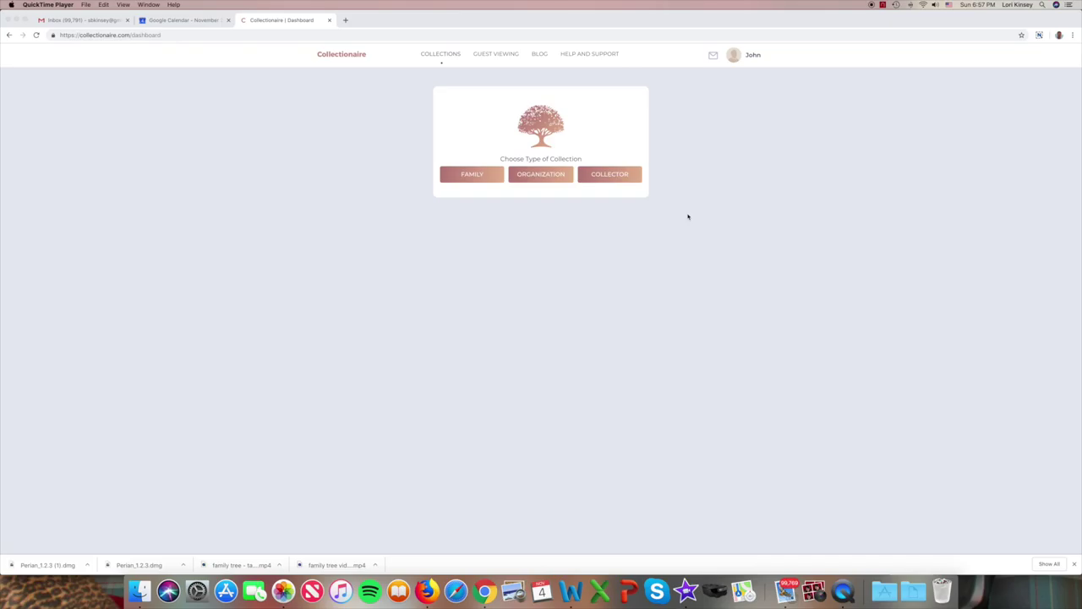
- Create a family tree with John Smith, male and living, as its first person
left_click(471, 174)
left_click(626, 156)
type("Smith")
left_click(377, 195)
left_click(550, 194)
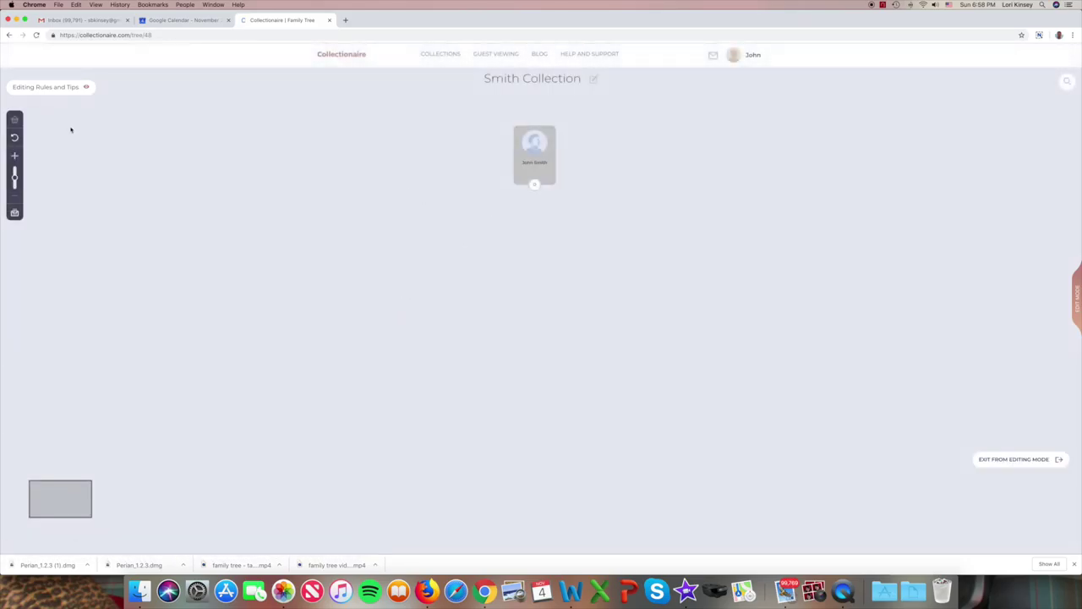
left_click(13, 156)
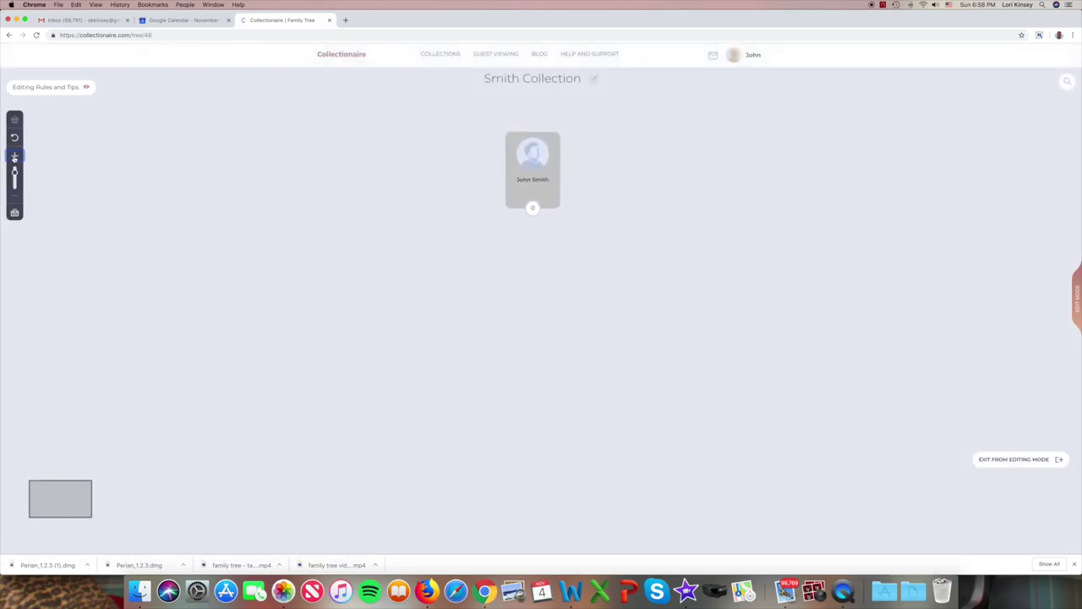
- Add Sarah Wilson as John Smith's spouse, then choose to add his father
left_click(526, 176)
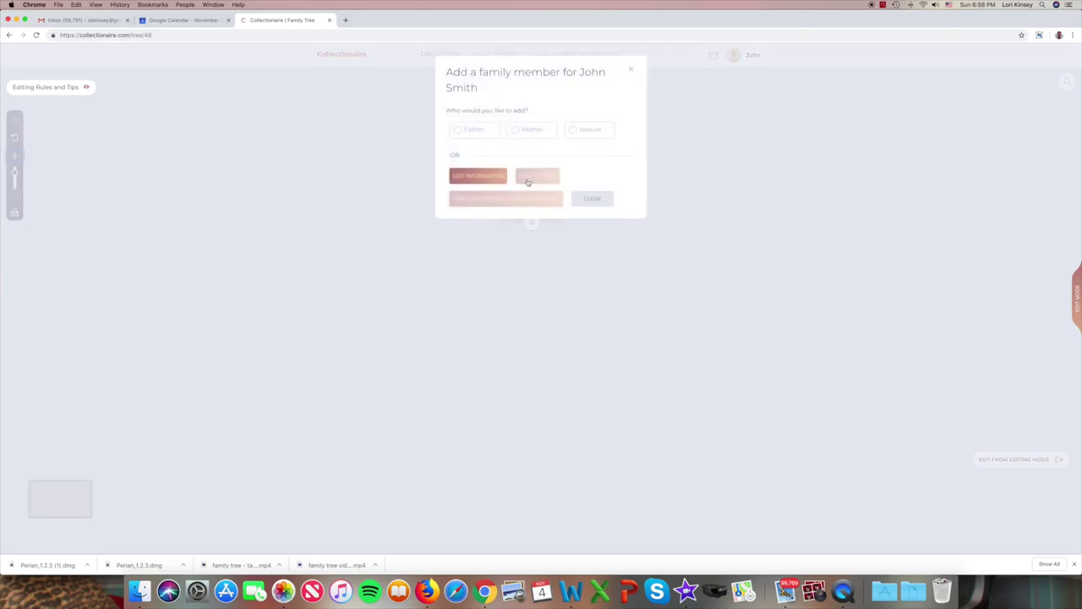
left_click(576, 131)
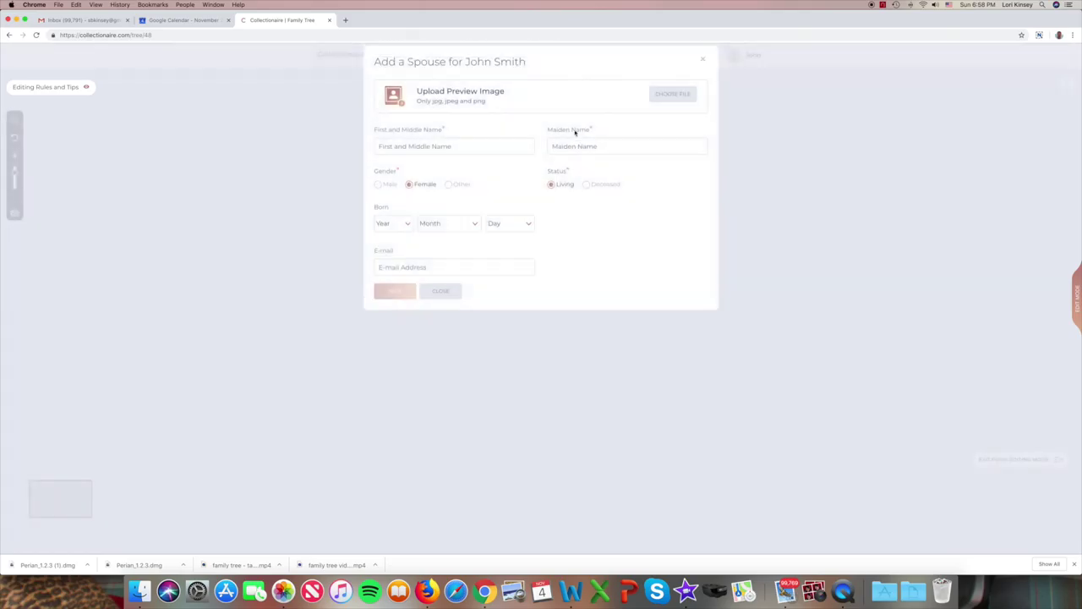
left_click(496, 153)
type("Sarah")
key("Tab")
type("Wilson")
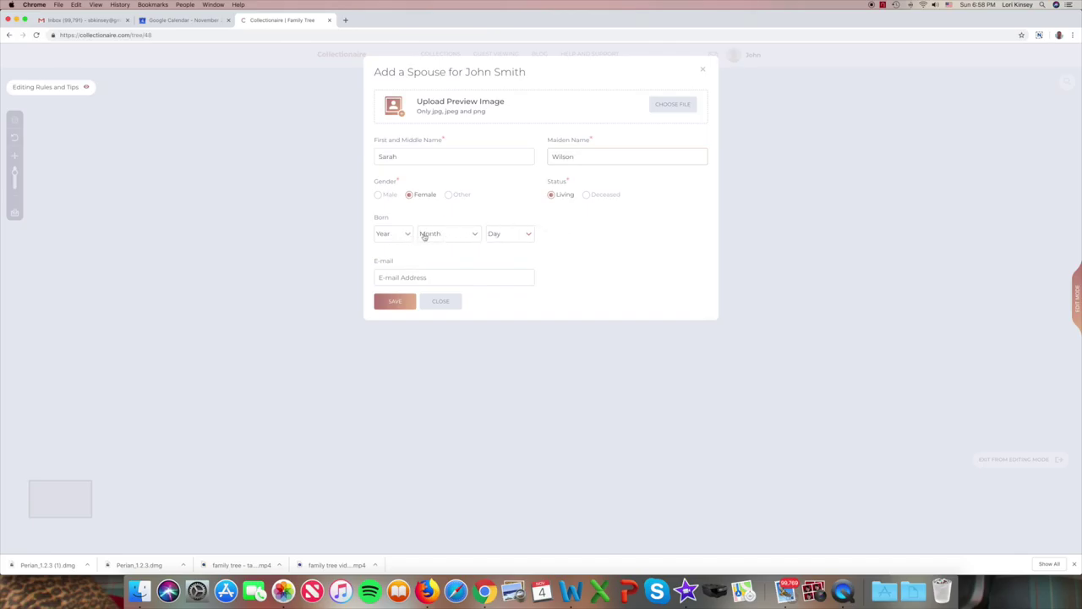
left_click(396, 302)
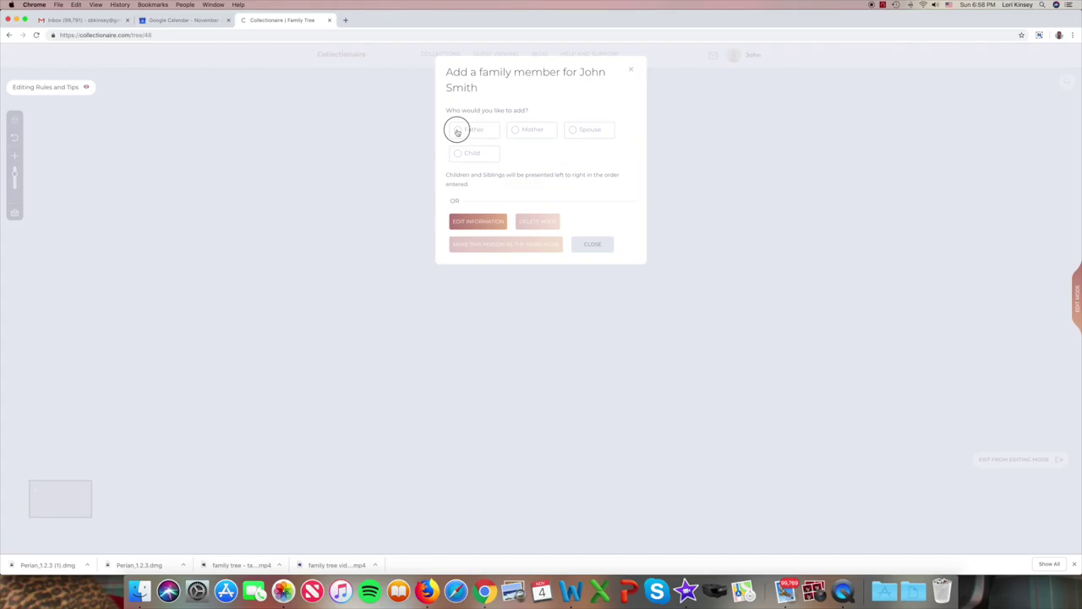
left_click(459, 128)
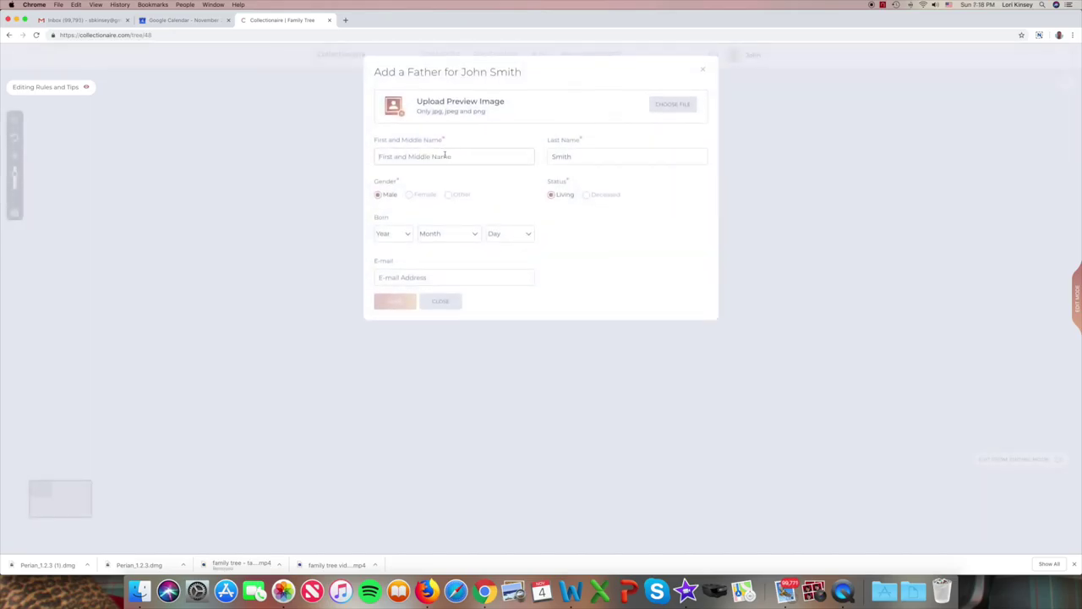
- Add Joseph Smith as John's father, marked deceased
type("Joseph")
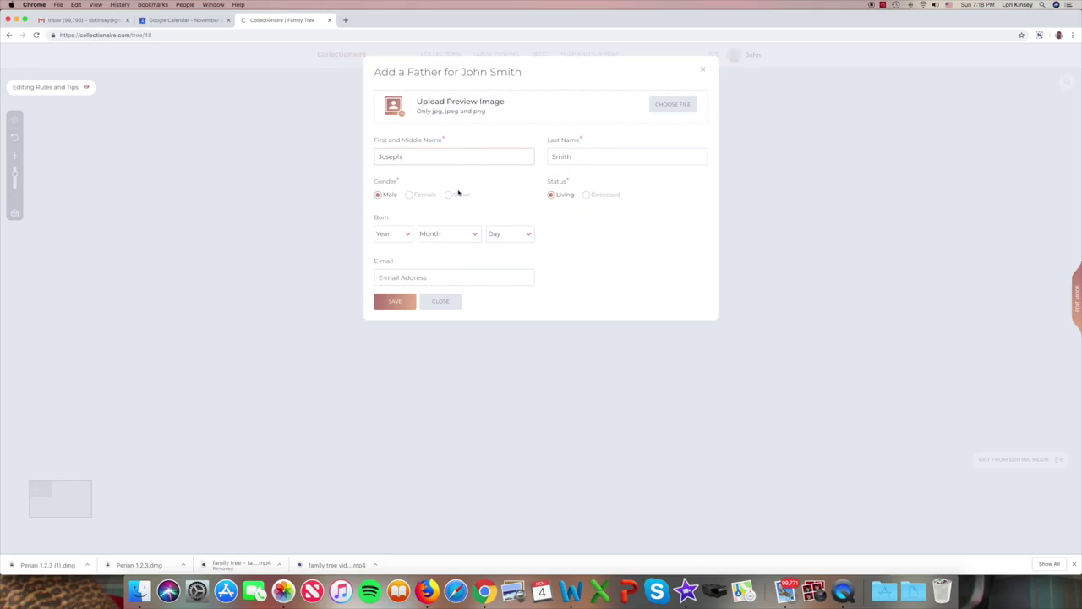
left_click(587, 195)
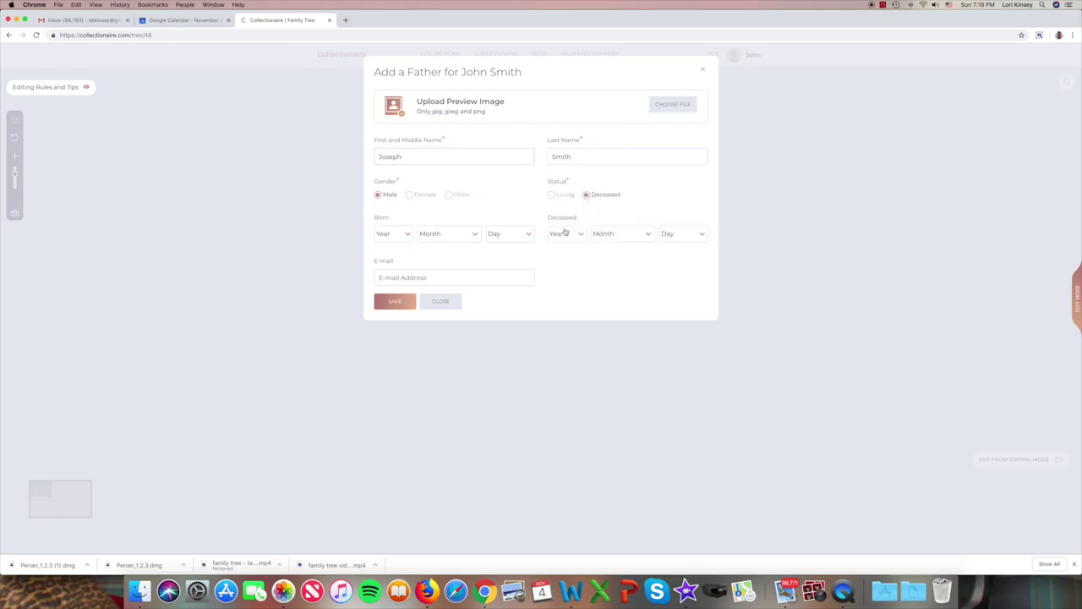
left_click(551, 194)
left_click(394, 302)
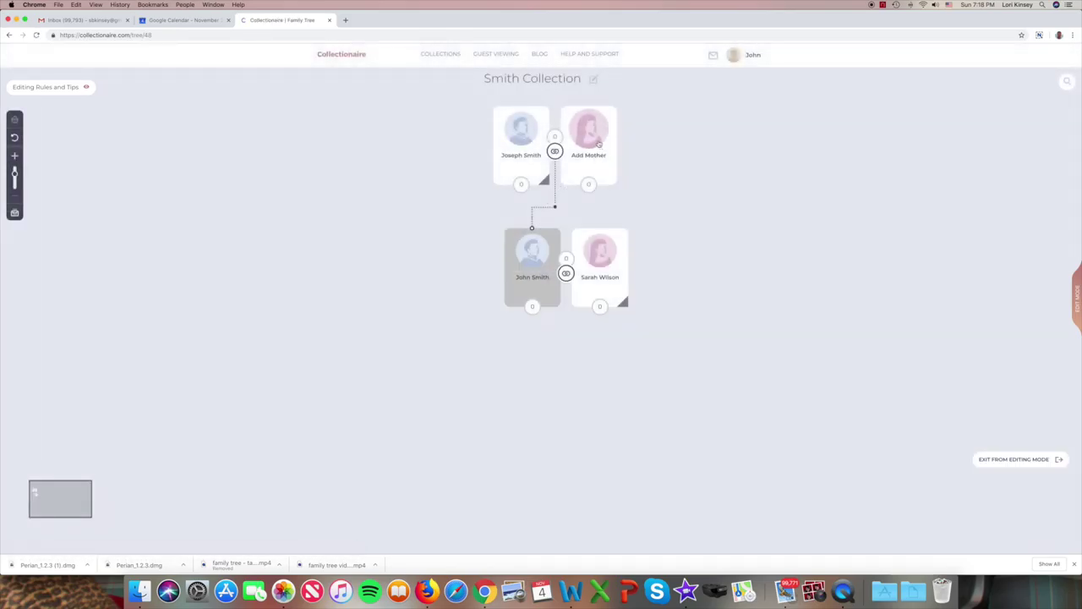
left_click(598, 144)
left_click(510, 153)
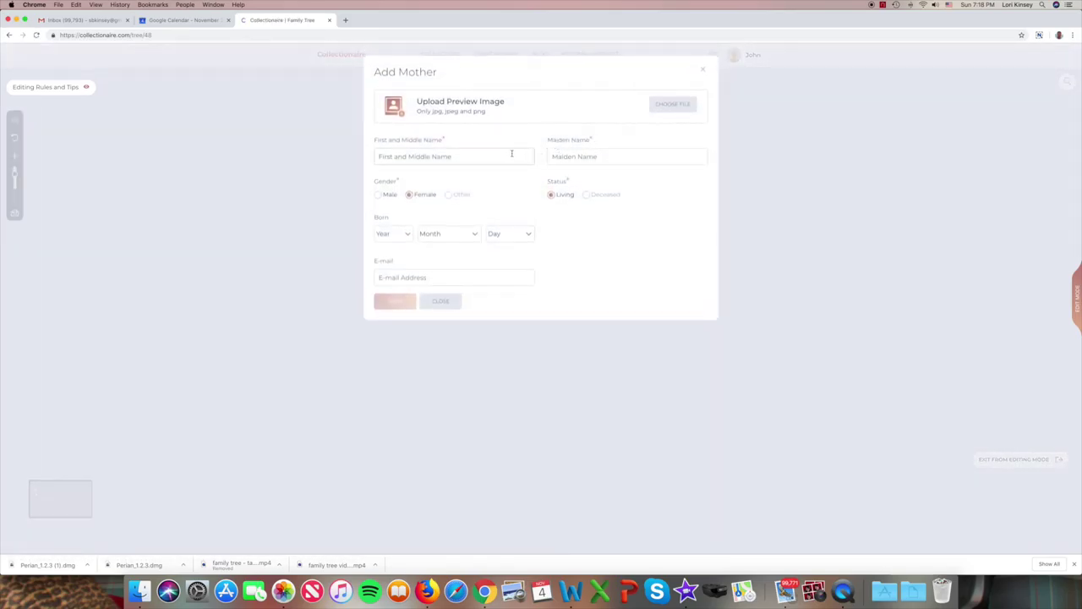
type("Susan")
key("Tab")
type("Bryant")
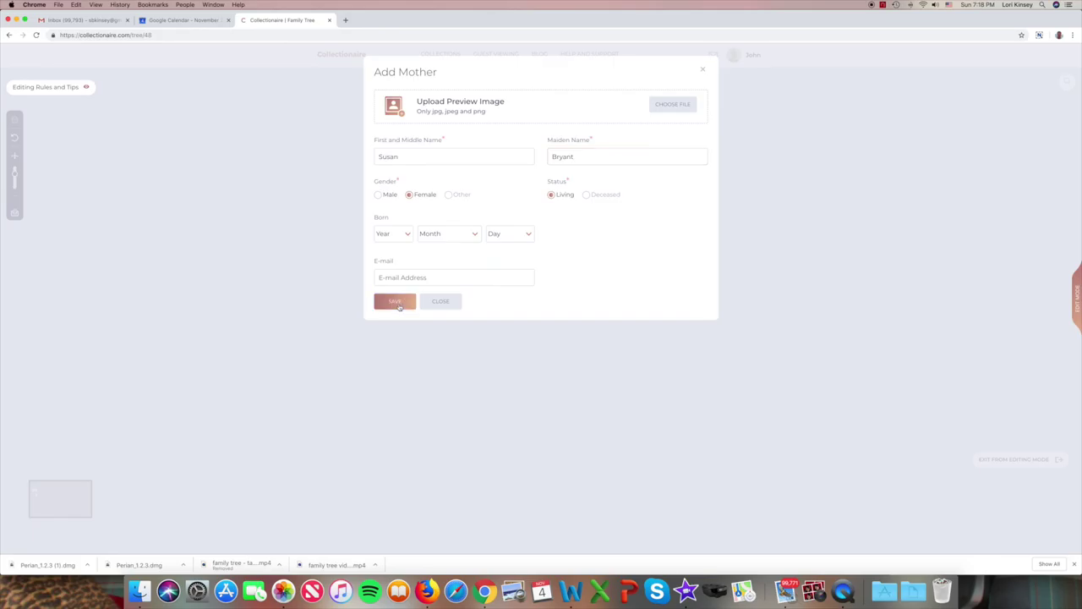
left_click(397, 302)
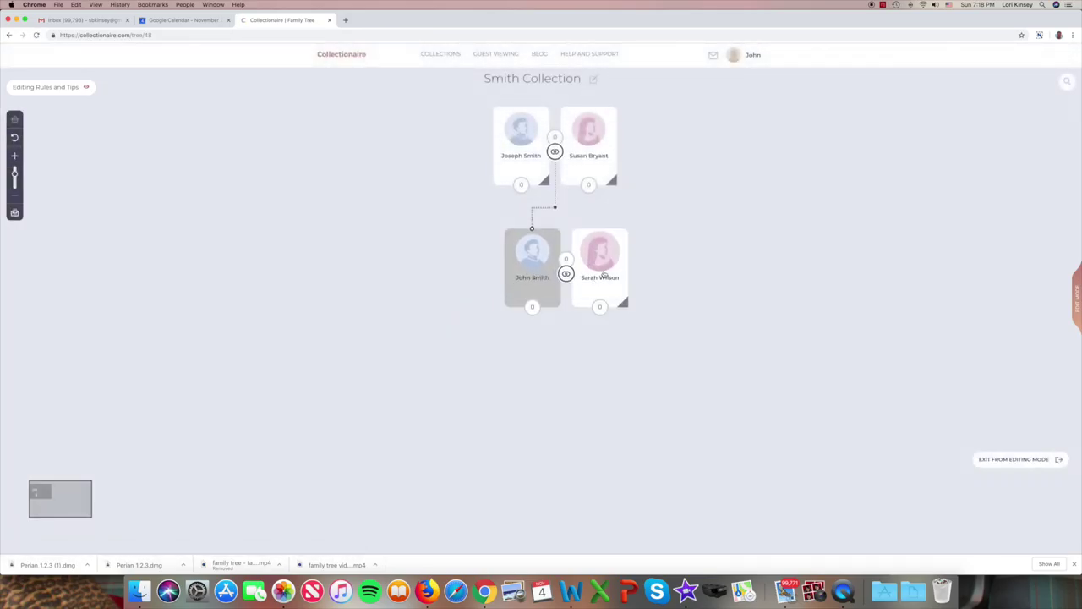
- Add Pamela Smith as a child under Sarah Wilson and John Smith
left_click(603, 273)
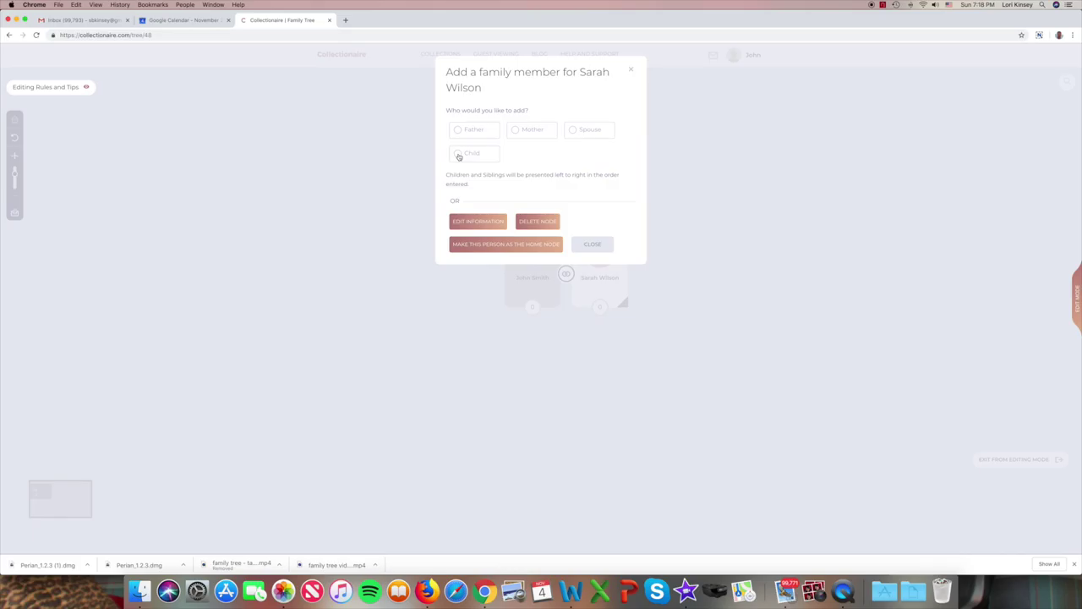
left_click(457, 154)
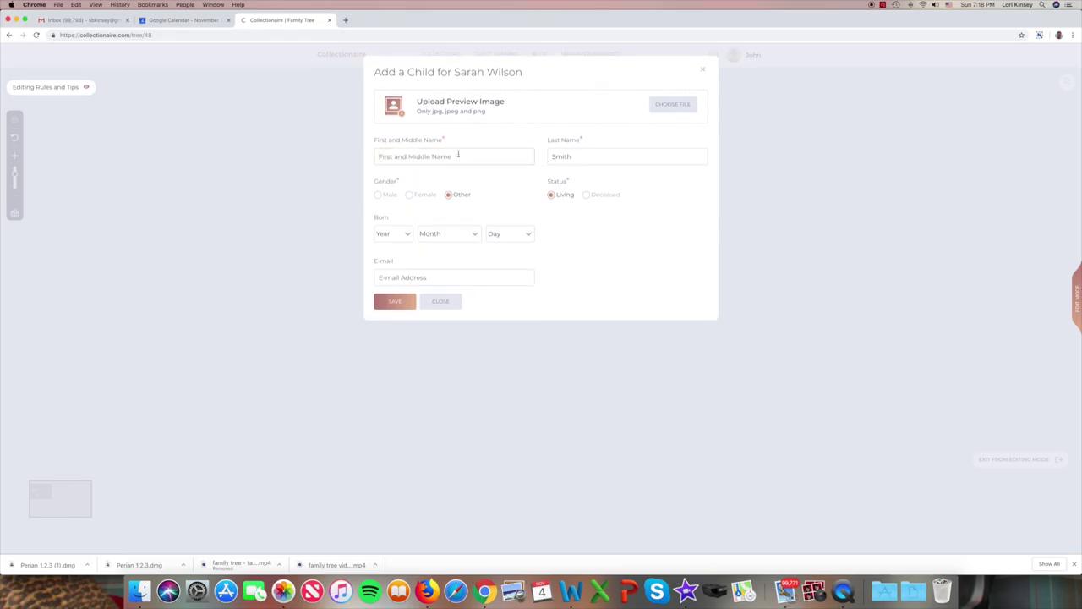
type("Pamela")
left_click(395, 304)
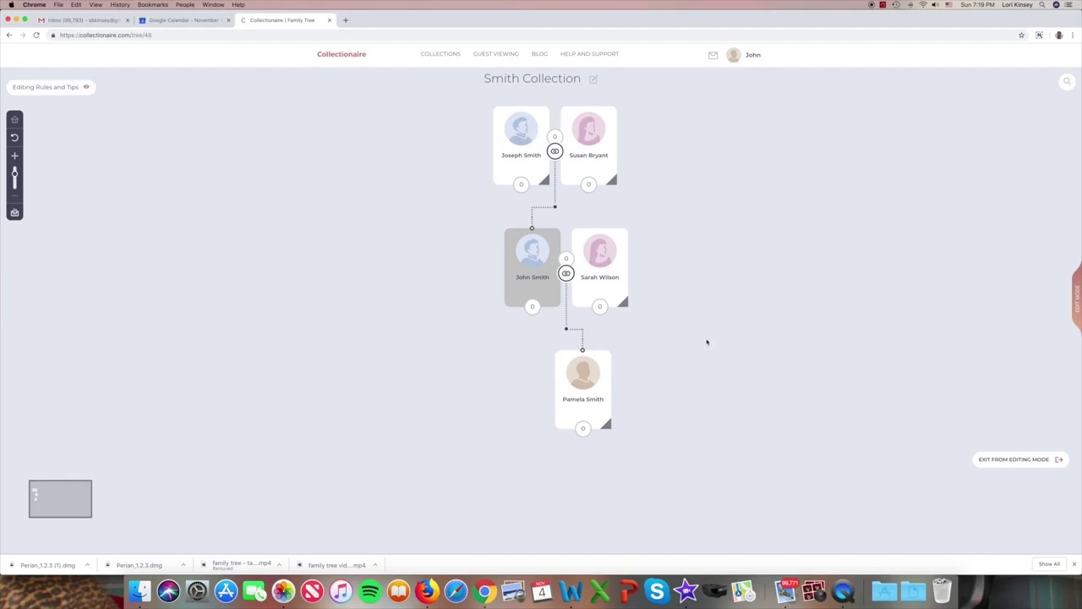
left_click(600, 254)
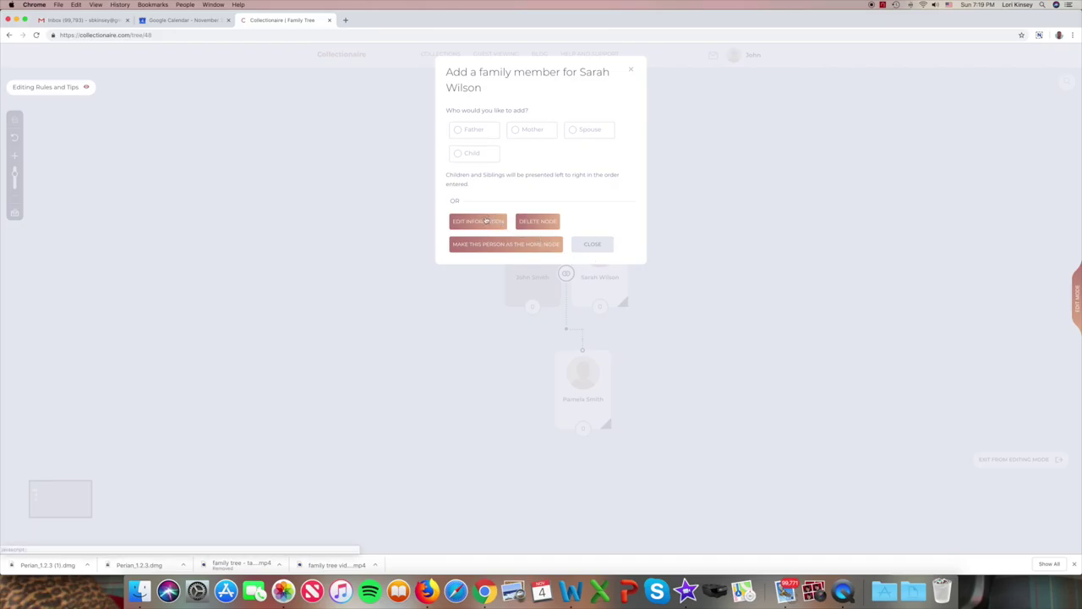
left_click(491, 220)
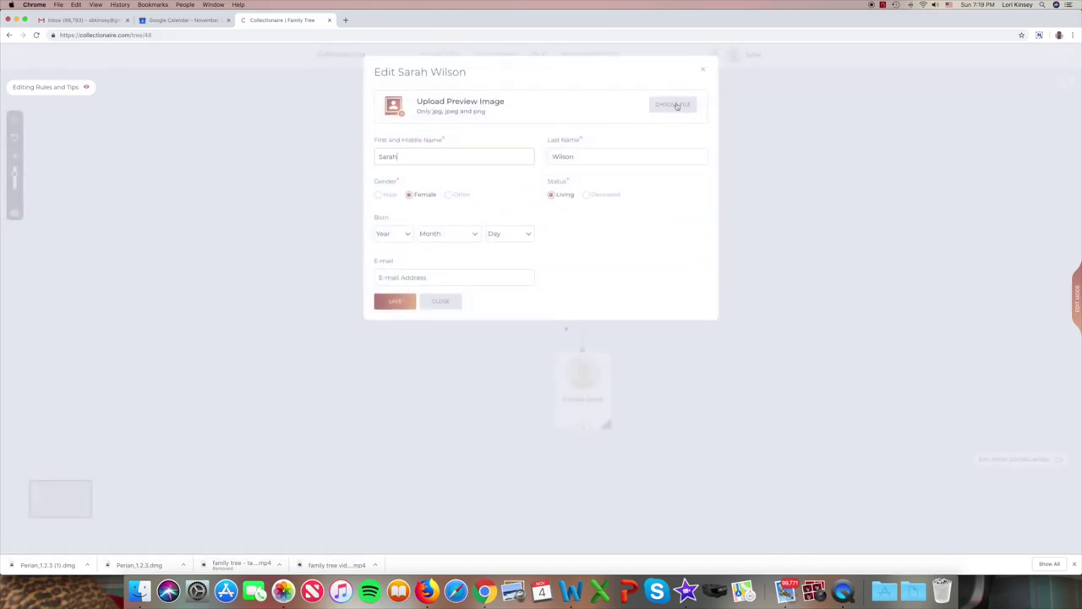
left_click(677, 105)
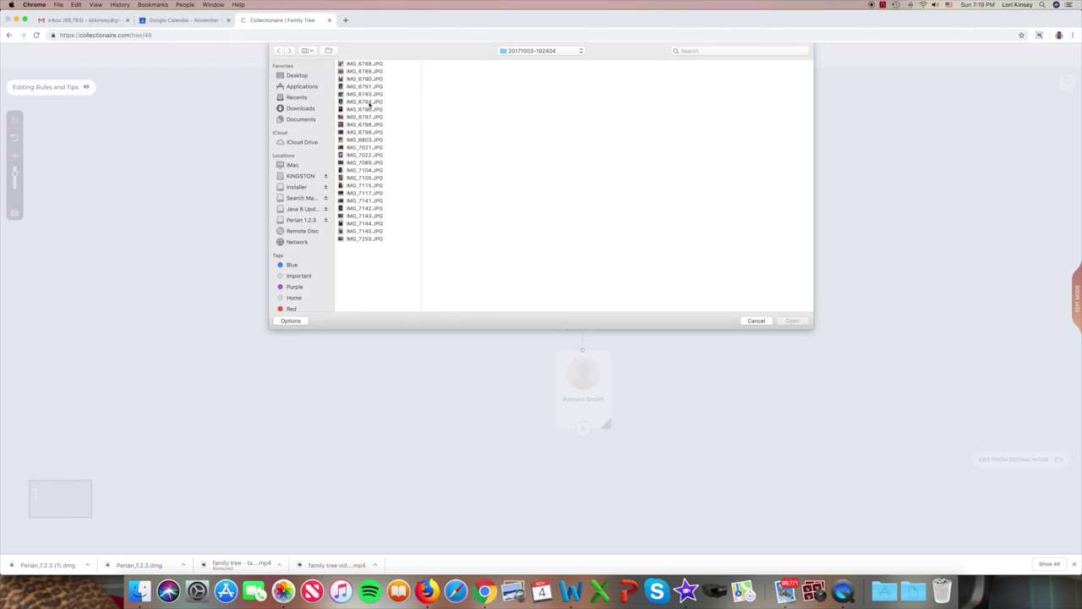
left_click(370, 102)
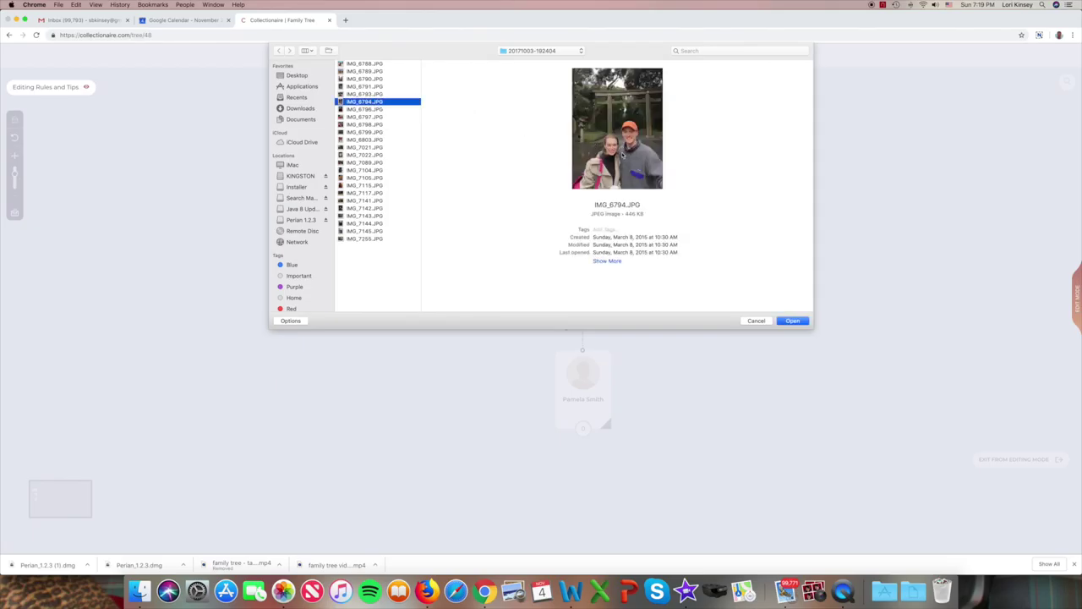
left_click(790, 321)
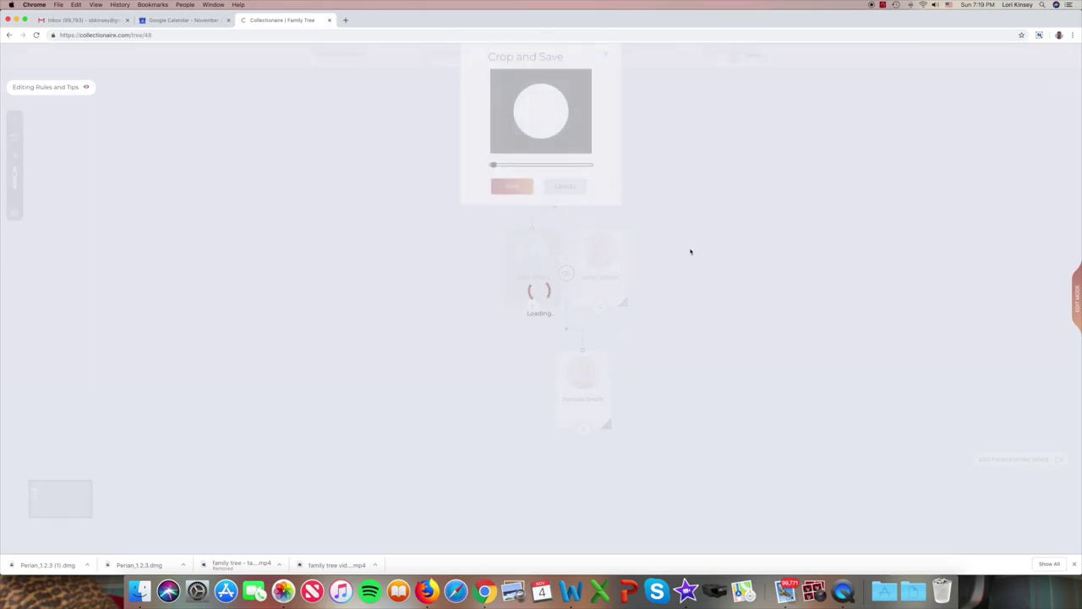
scroll(555, 147, "up", 3)
left_click_drag(555, 147, 569, 109)
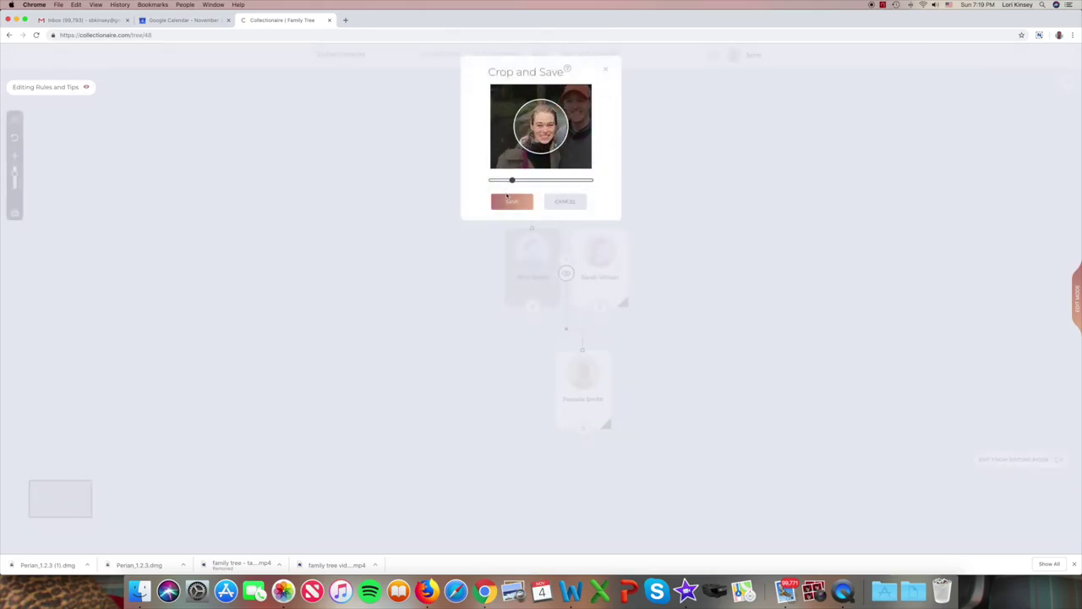
left_click(510, 202)
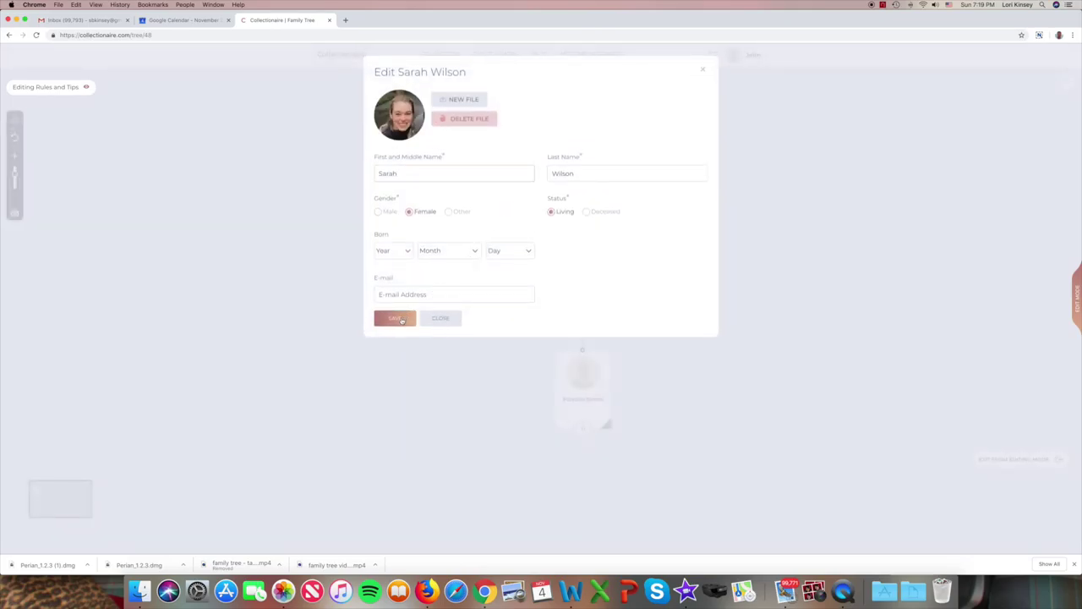
left_click(402, 319)
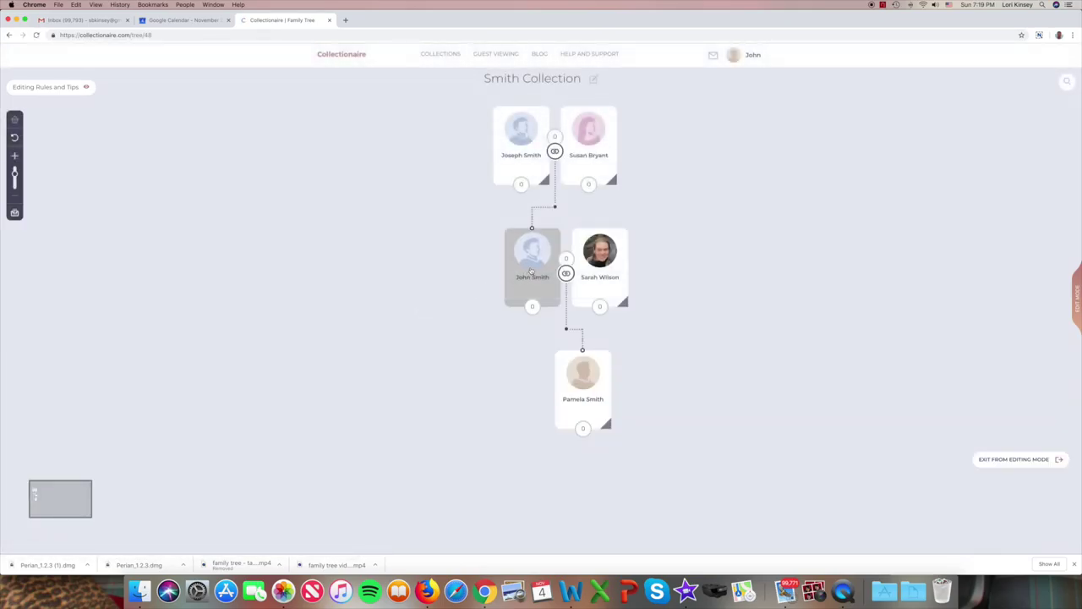
- Give John Smith a profile photo from IMG_6794.JPG with his face centred in the crop
left_click(531, 270)
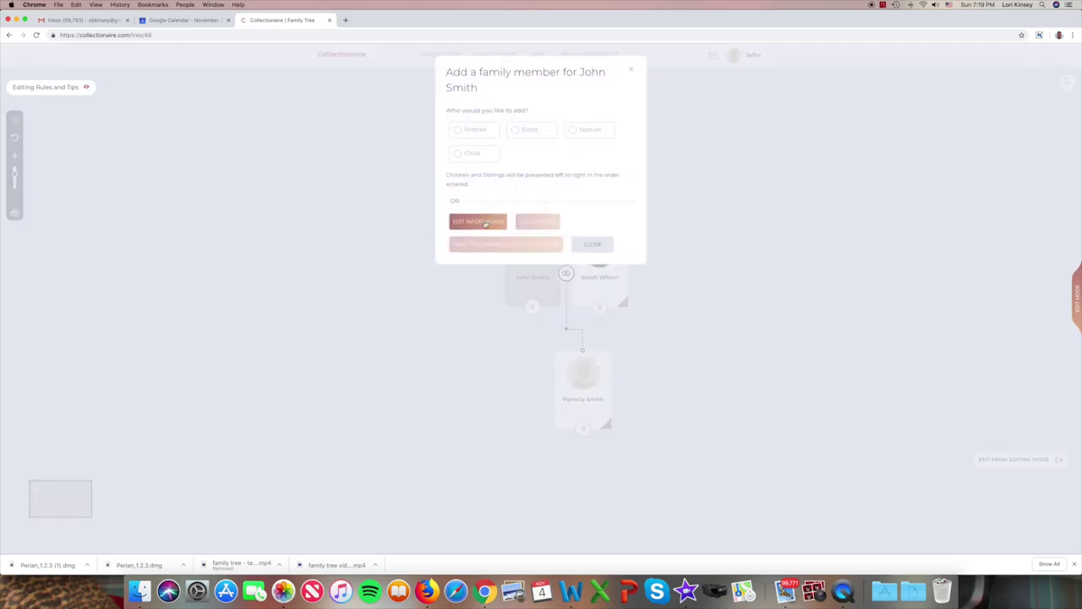
left_click(482, 223)
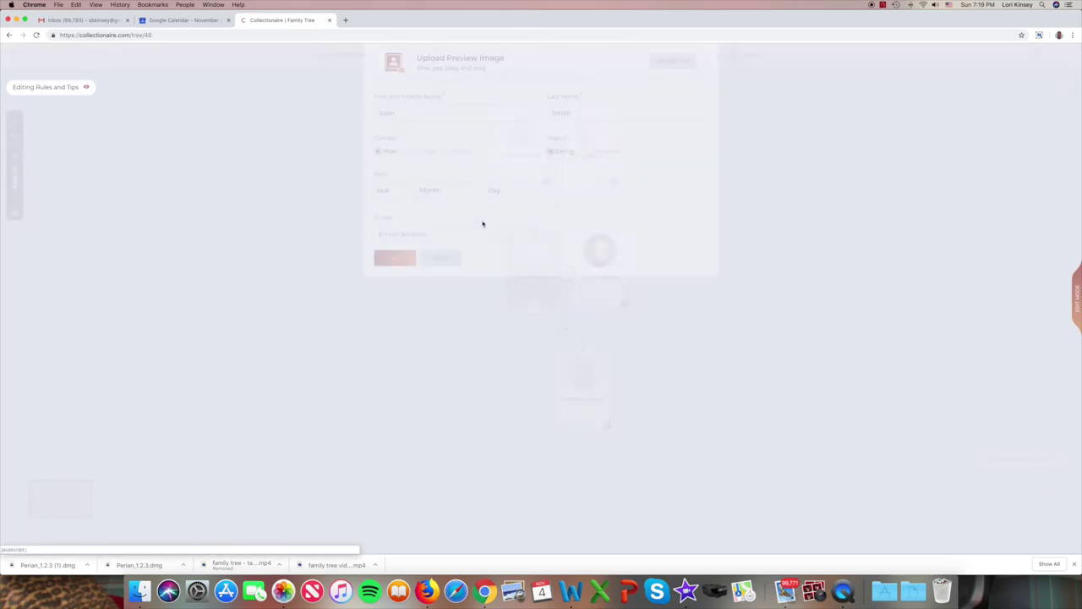
left_click(654, 108)
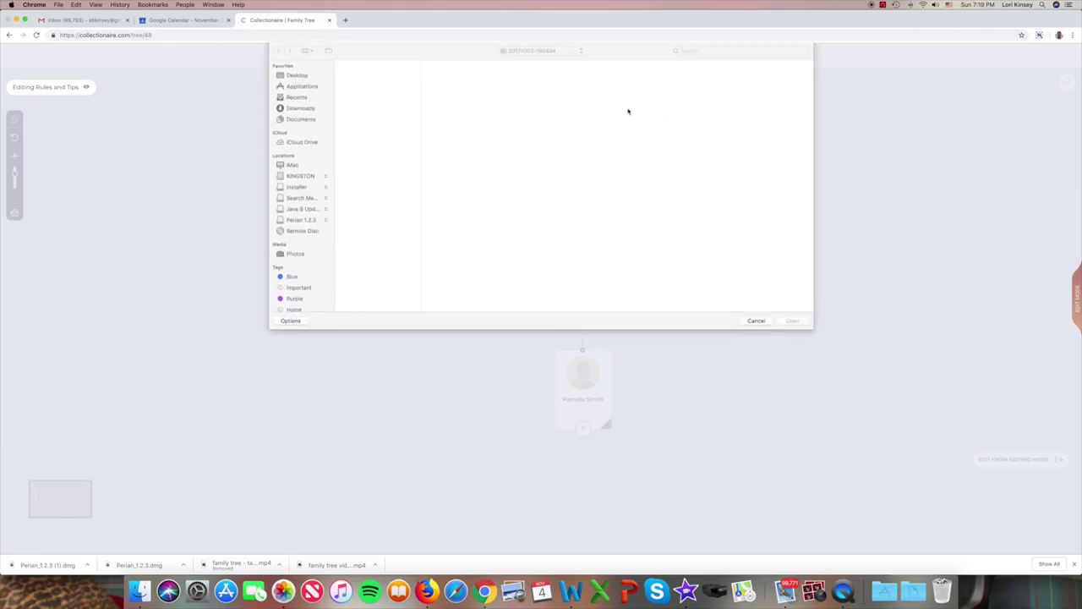
left_click(371, 102)
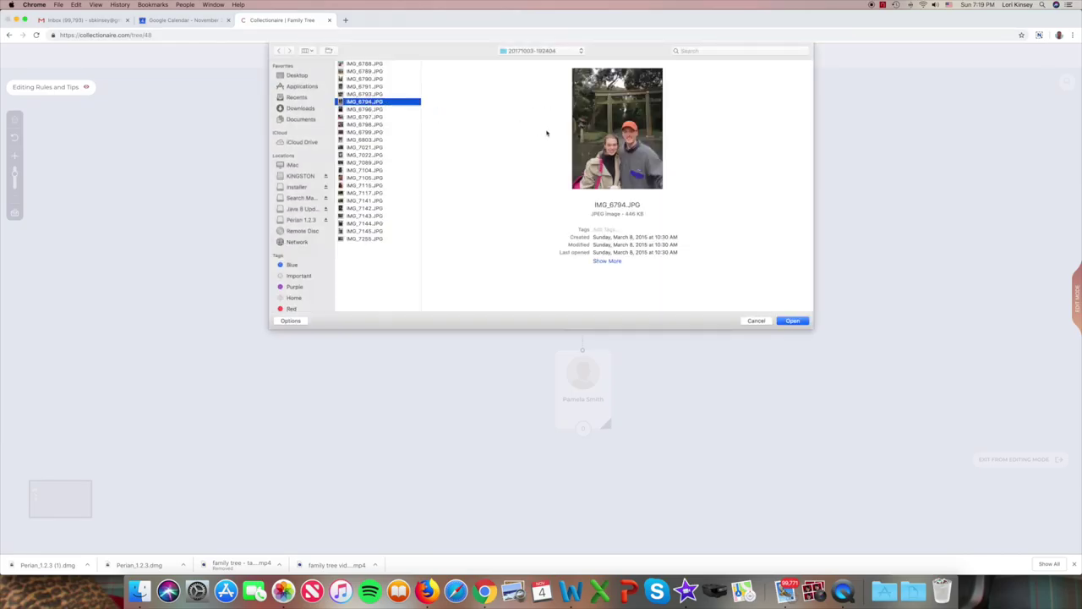
left_click(792, 321)
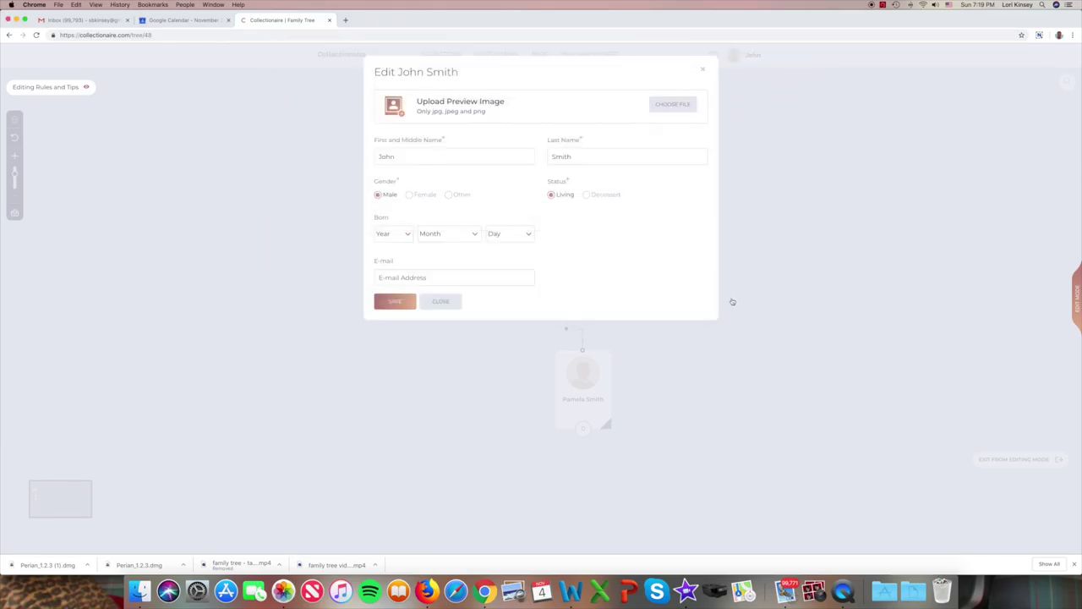
scroll(545, 135, "up", 3)
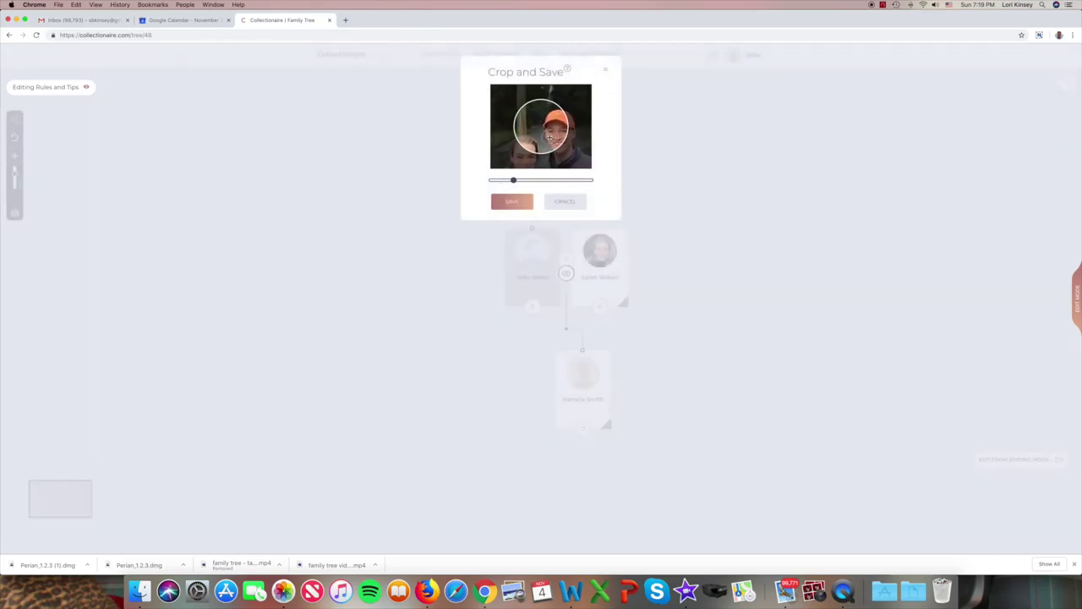
left_click_drag(549, 137, 534, 135)
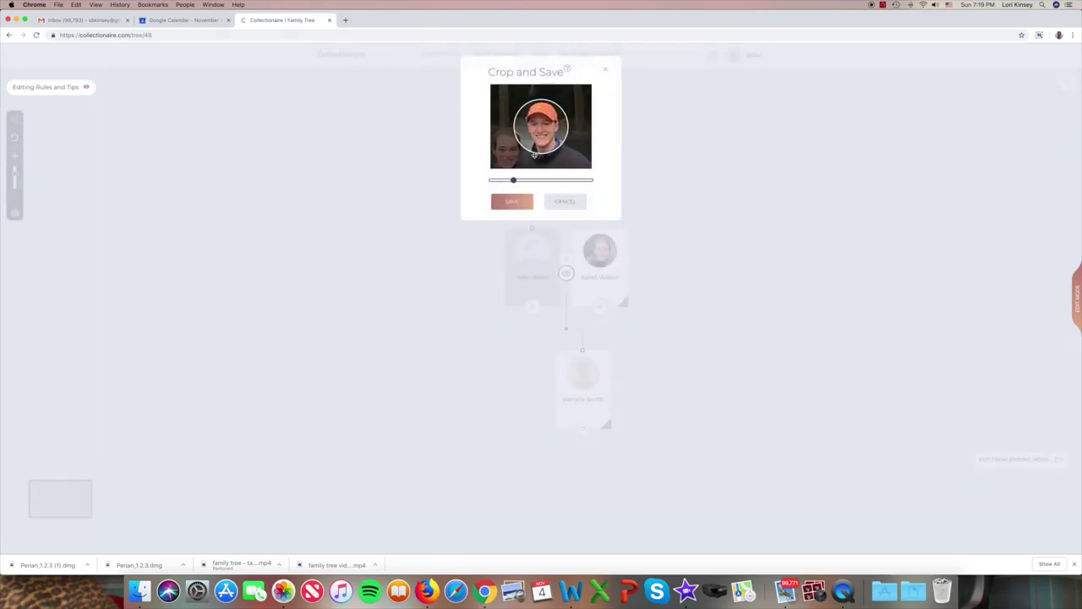
left_click(523, 202)
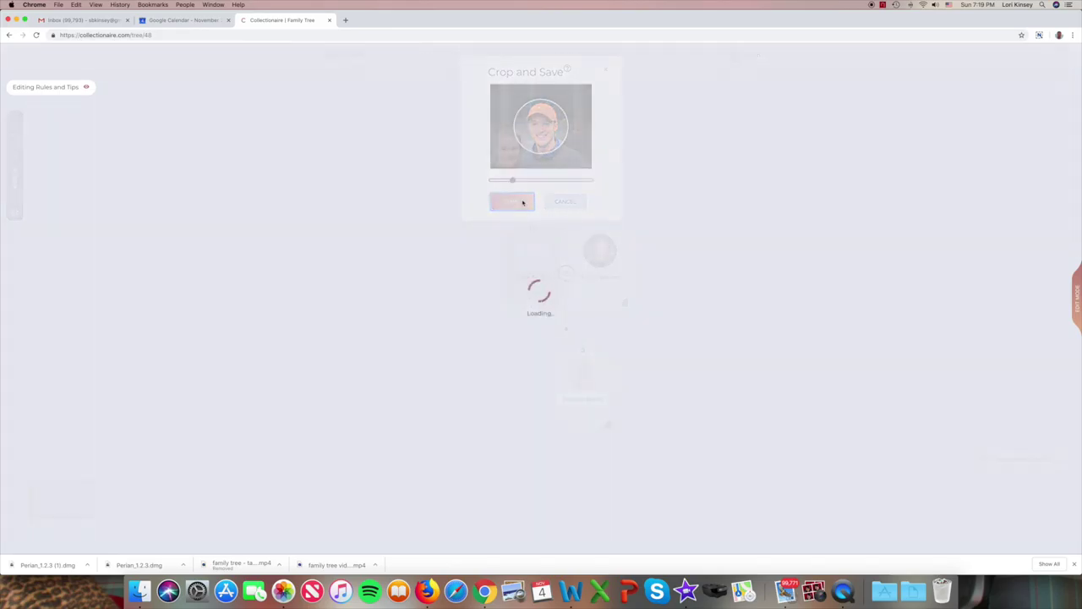
left_click(397, 320)
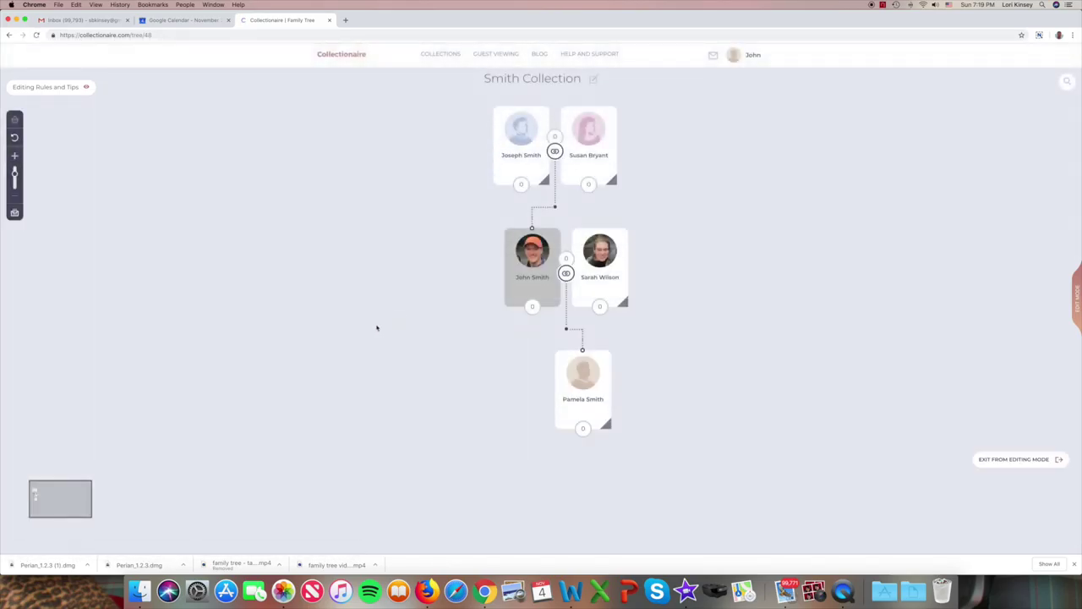
- Exit editing mode to view the Smith Collection tree normally
left_click(1016, 459)
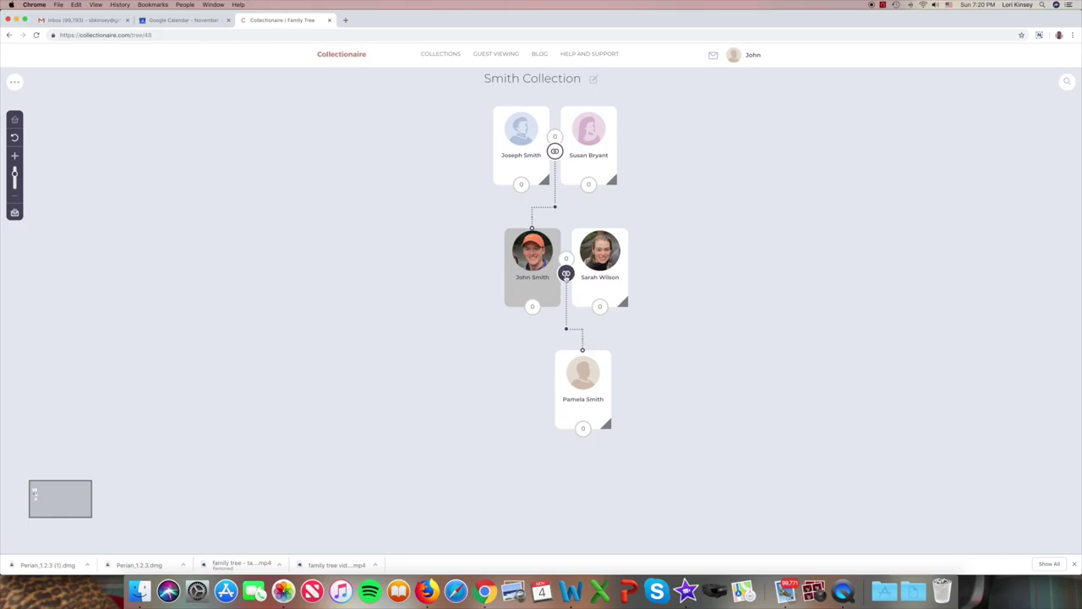
- Create a chapter named 'Family Vacations' in John and Sarah's shared collection
left_click(566, 273)
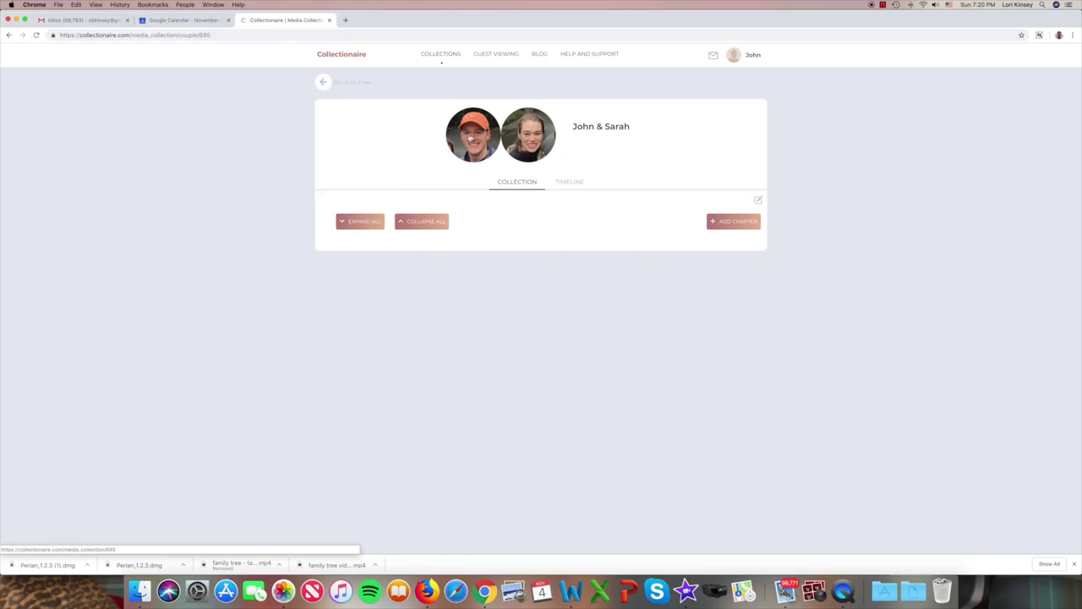
left_click(718, 221)
left_click(546, 113)
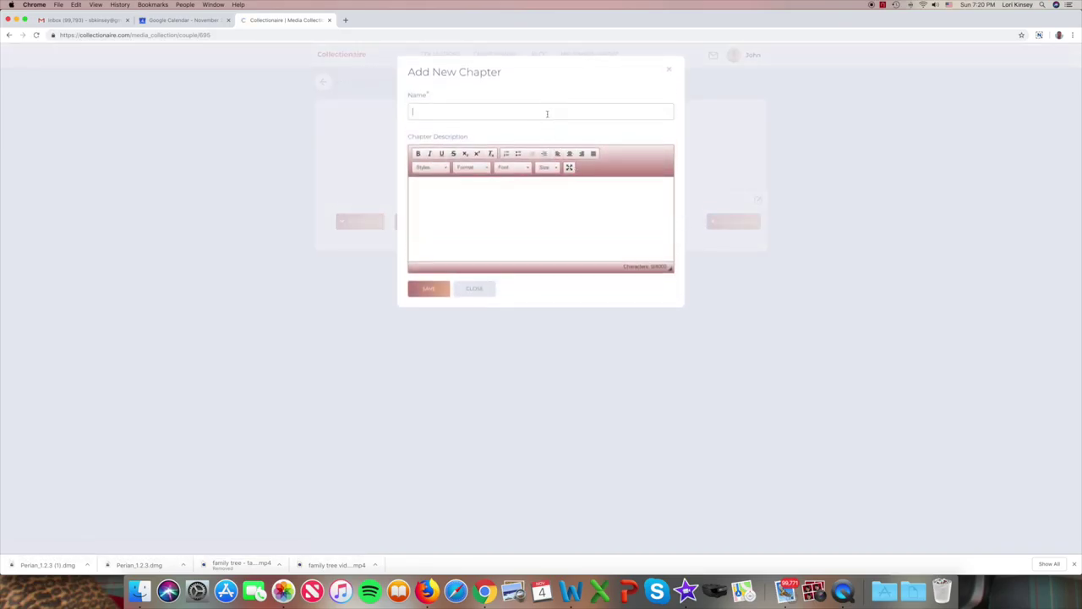
type("Family V")
type("acations")
left_click(431, 289)
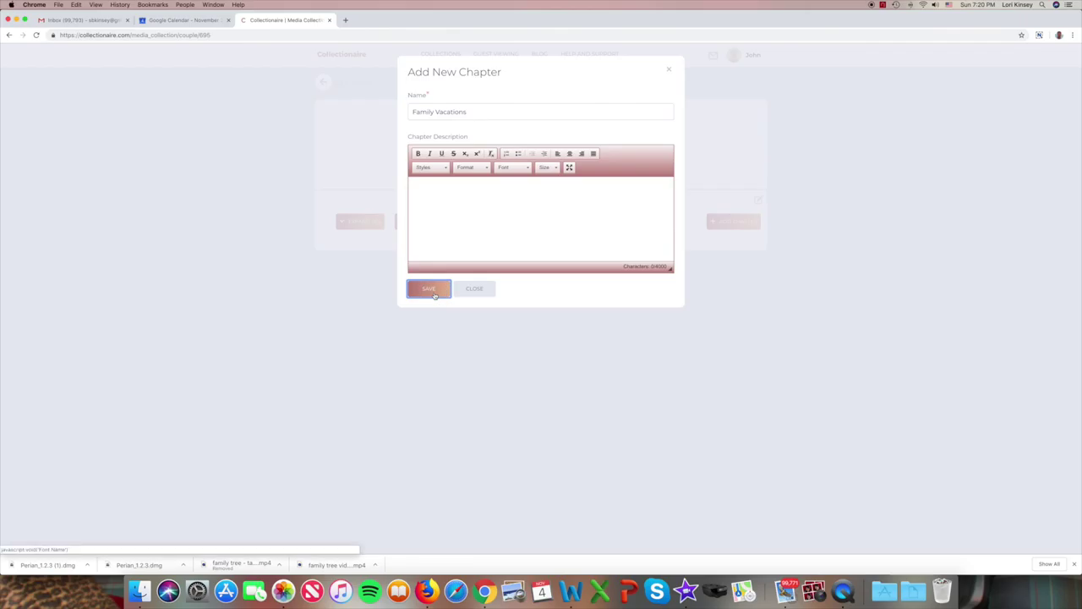
- Go back to the Smith Collection family tree
scroll(485, 251, "up", 3)
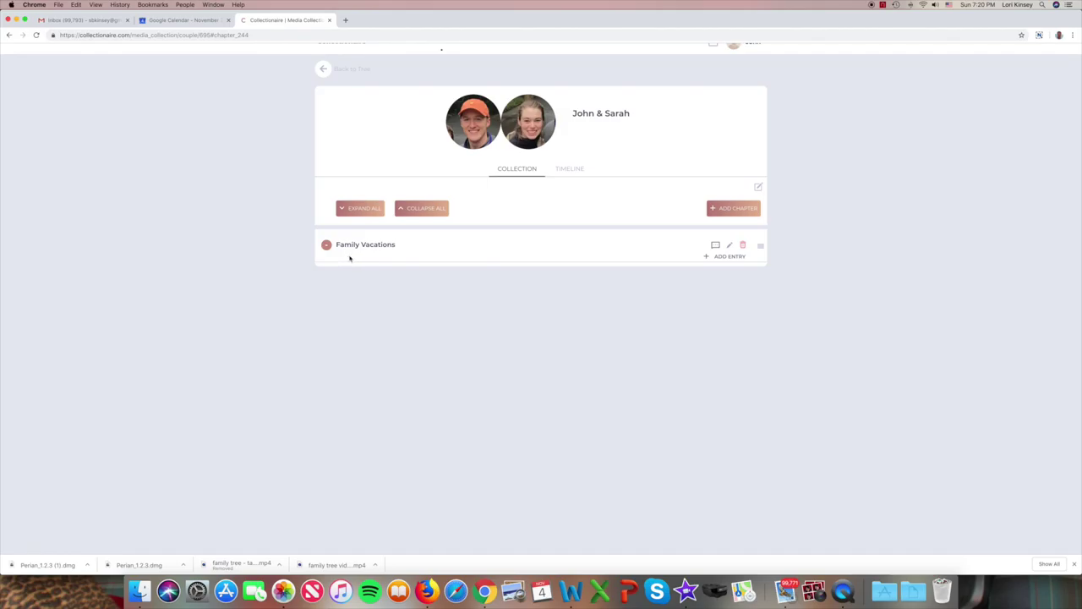
scroll(364, 186, "up", 1)
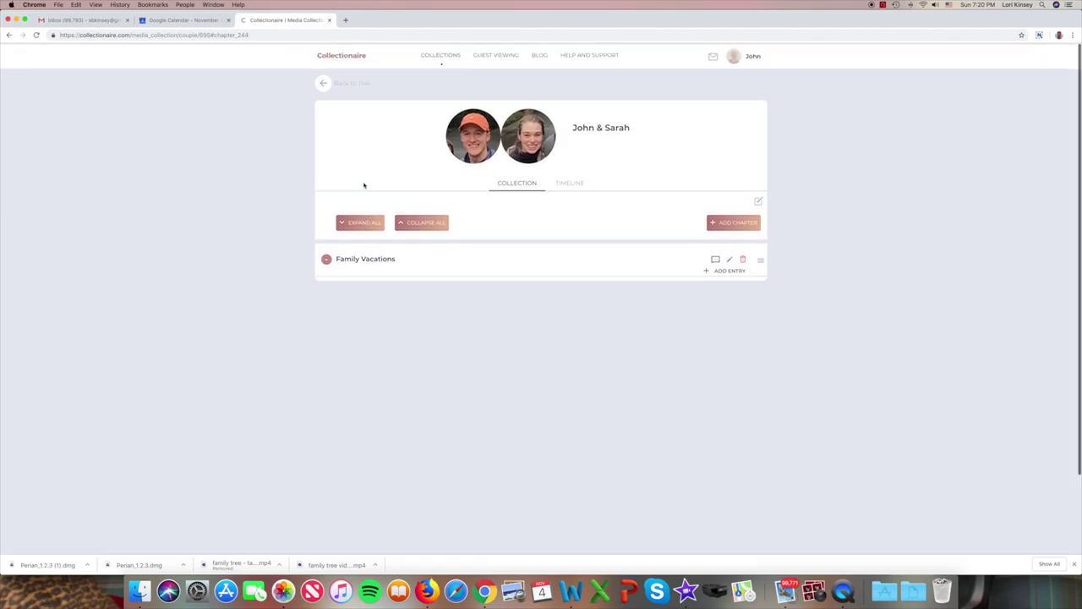
left_click(323, 82)
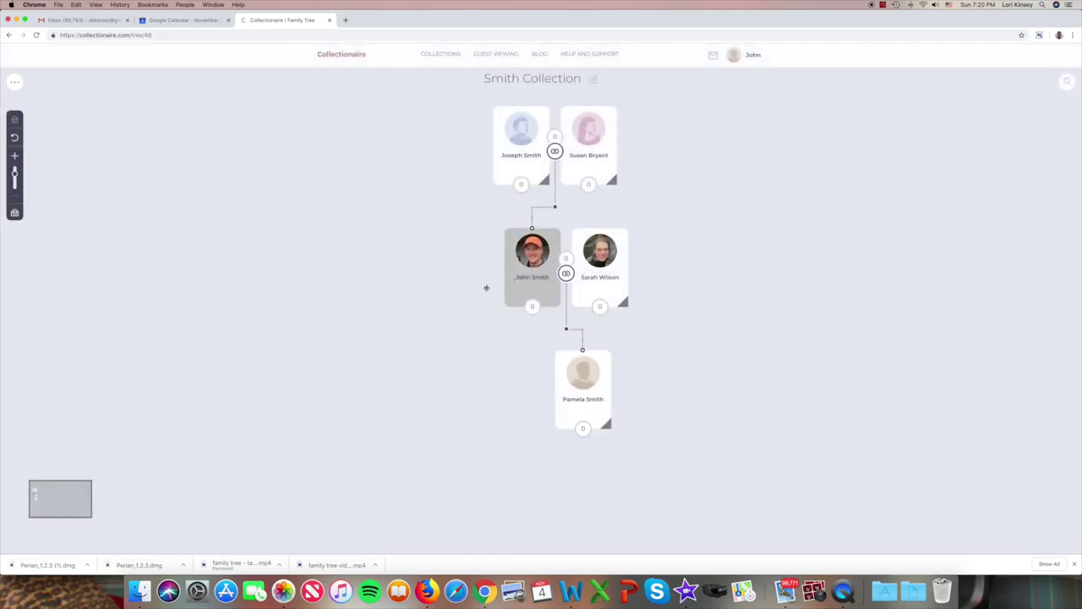
left_click(15, 82)
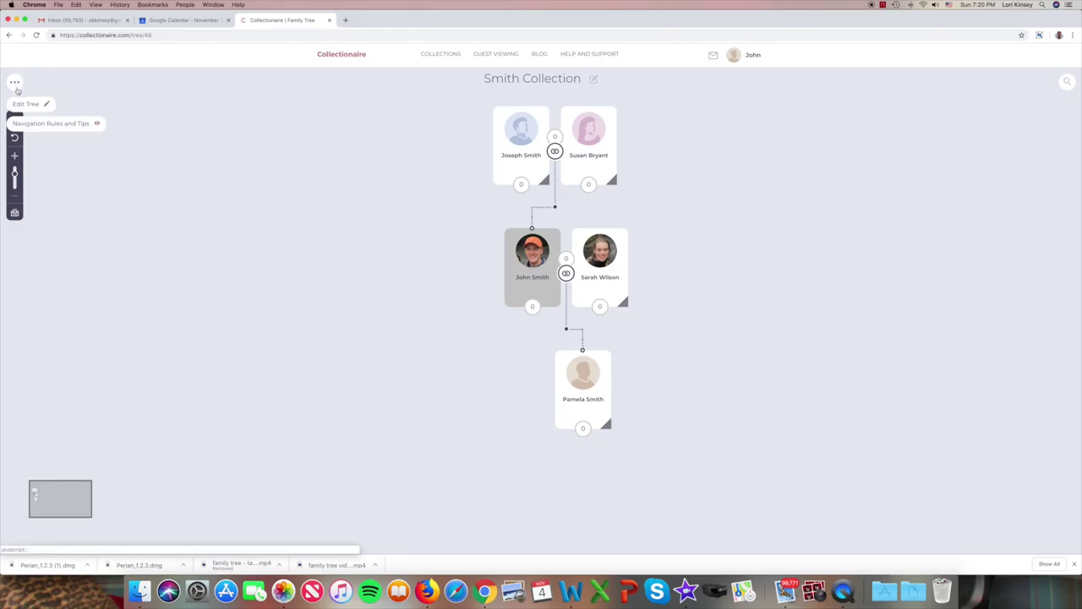
left_click(31, 124)
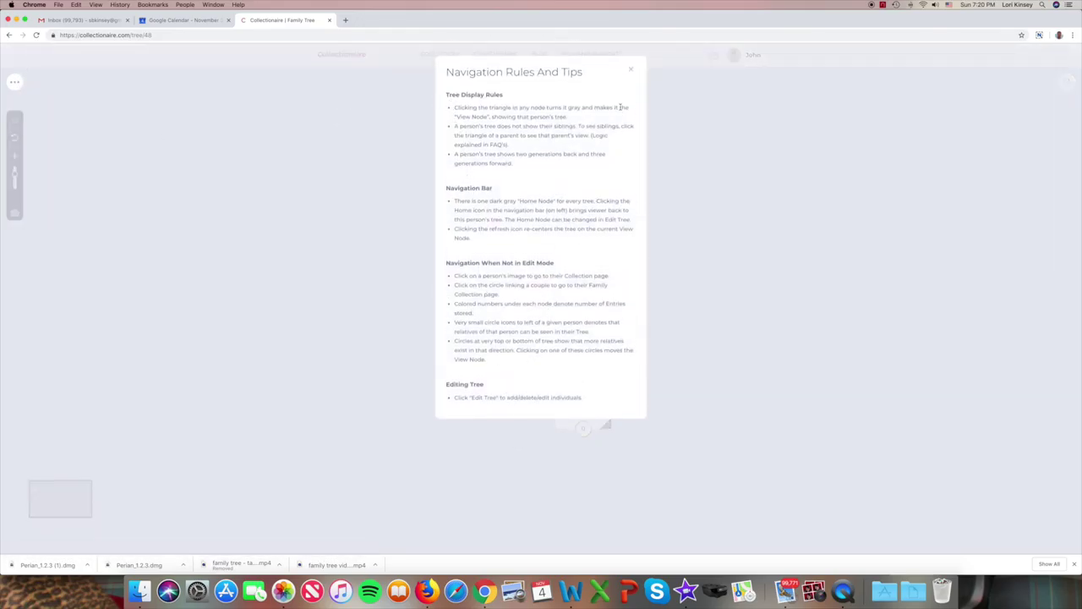
left_click(630, 69)
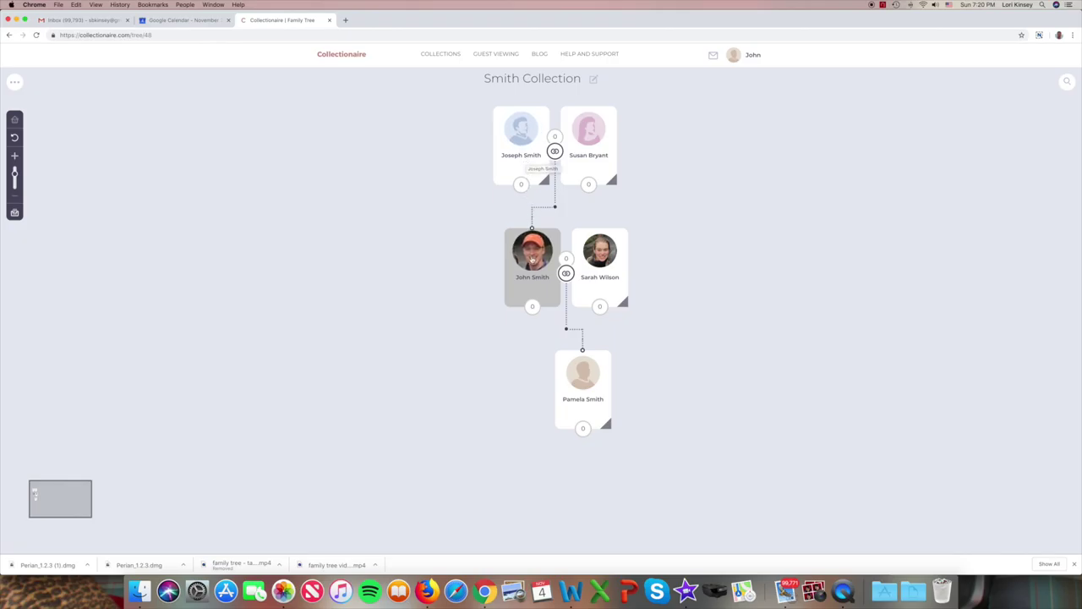
left_click(626, 304)
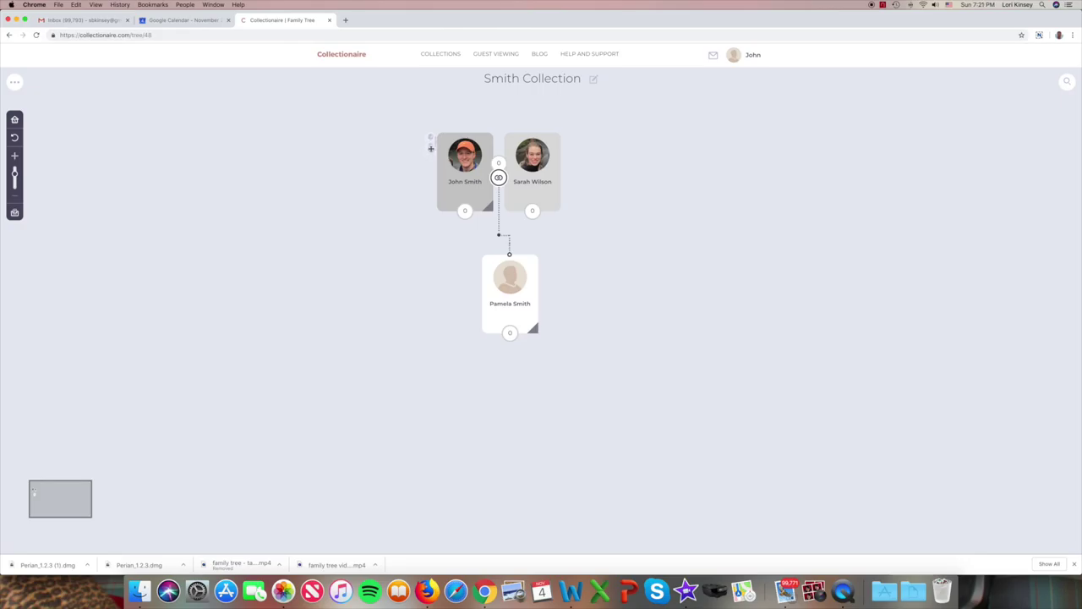
left_click(14, 120)
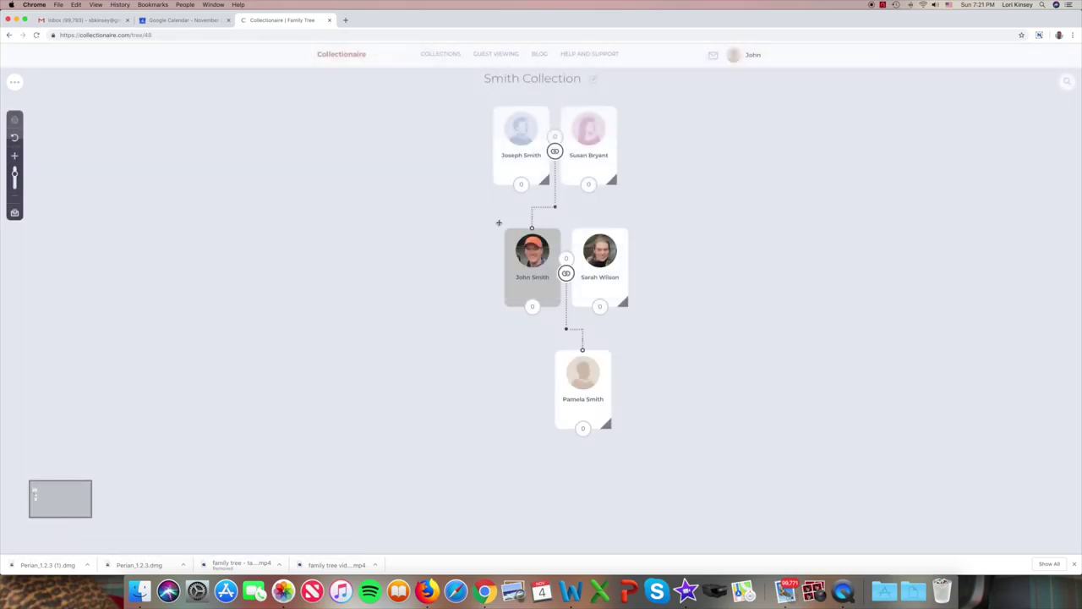